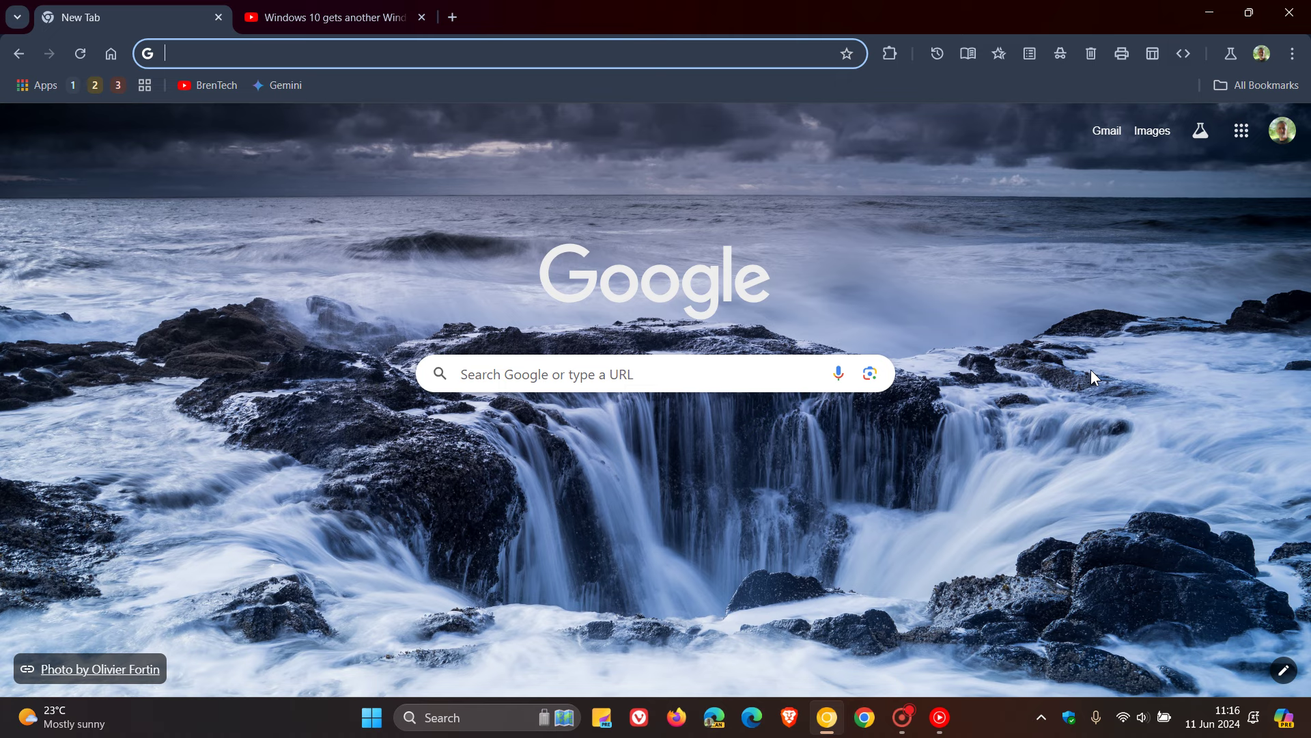
Play the YouTube video, pop it into an enlarged picture-in-picture window, then close it.
click(323, 15)
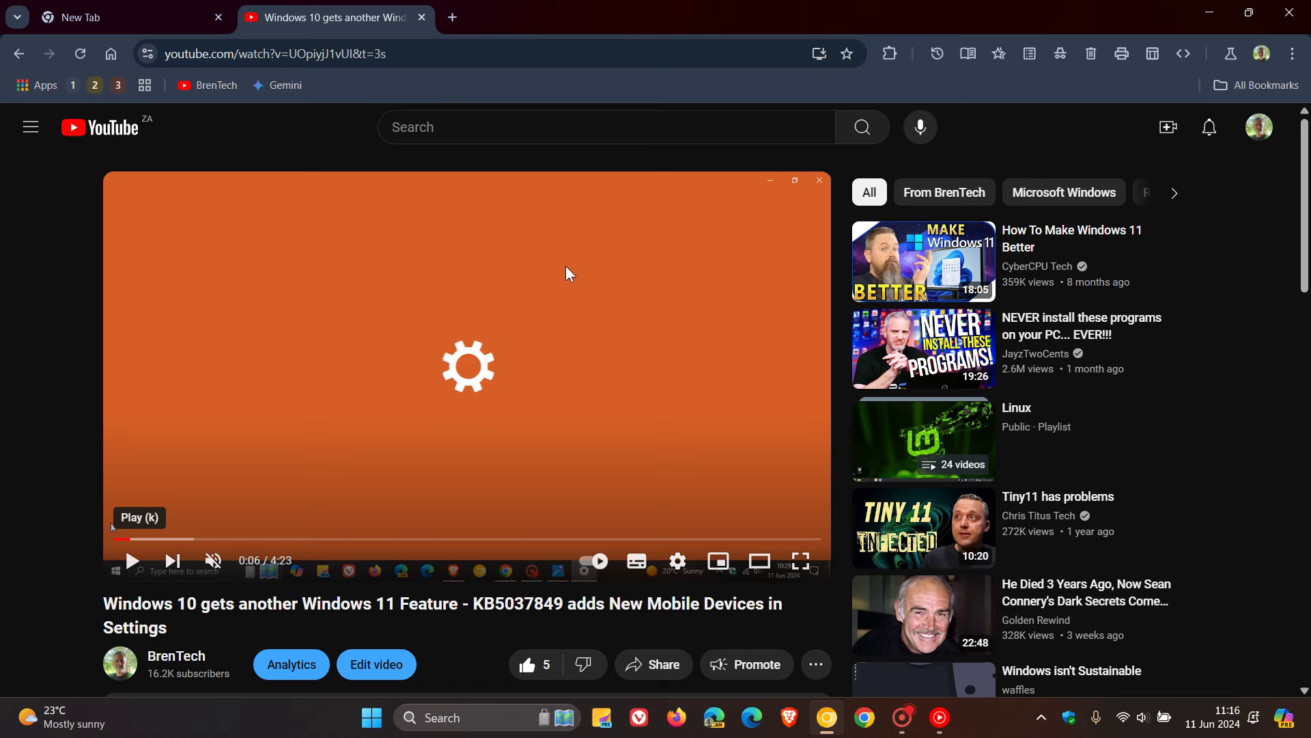
click(132, 561)
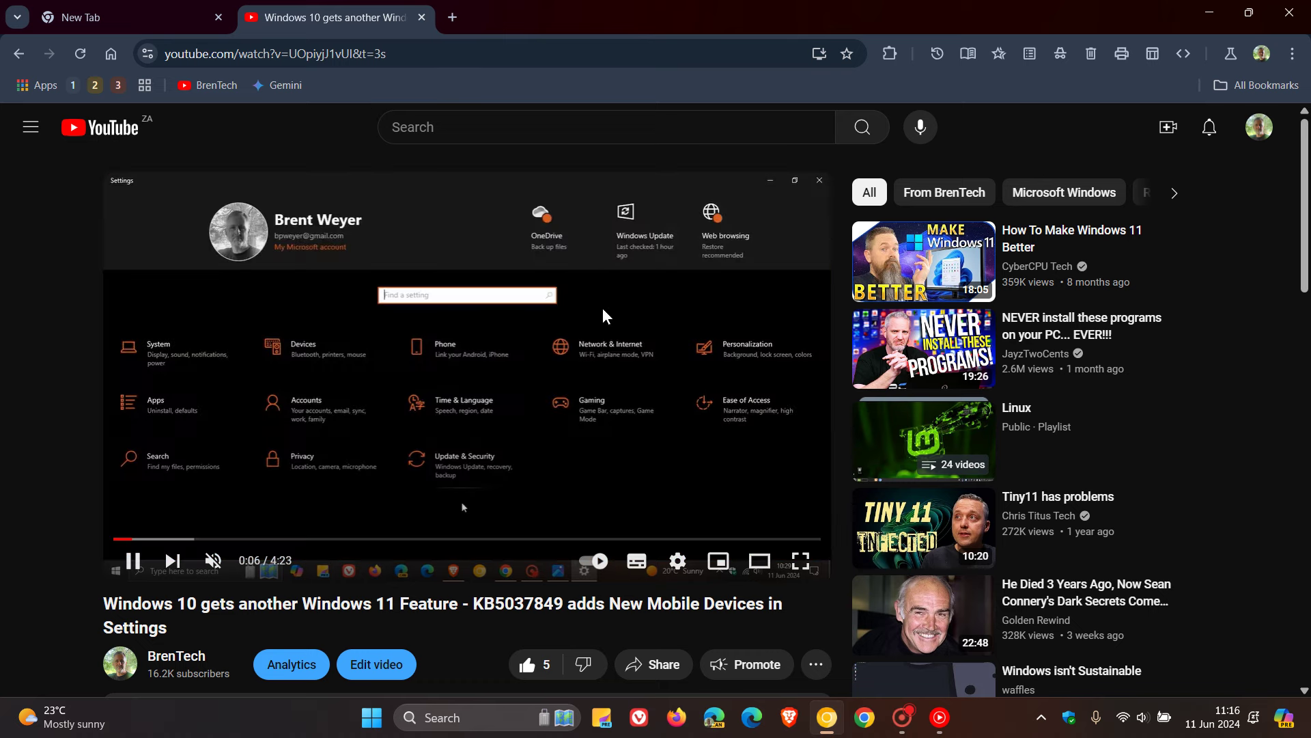
right_click(593, 290)
right_click(592, 291)
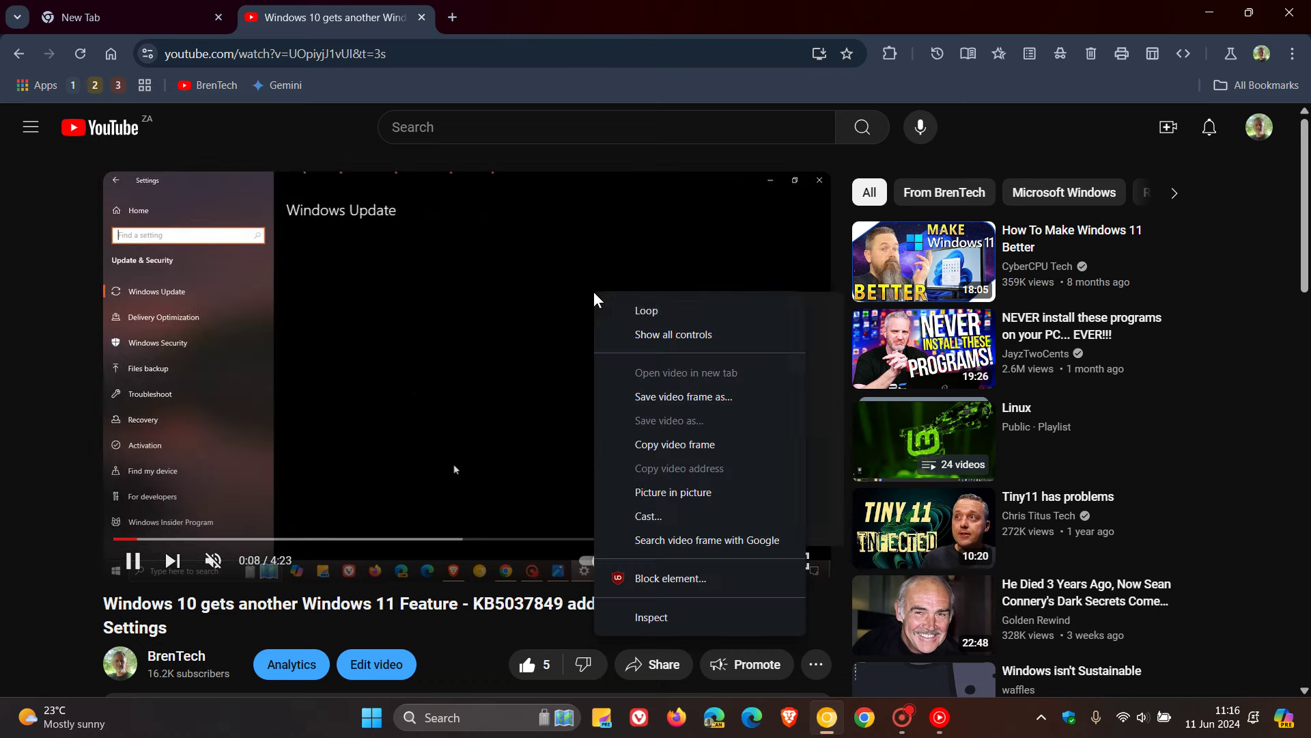
click(694, 491)
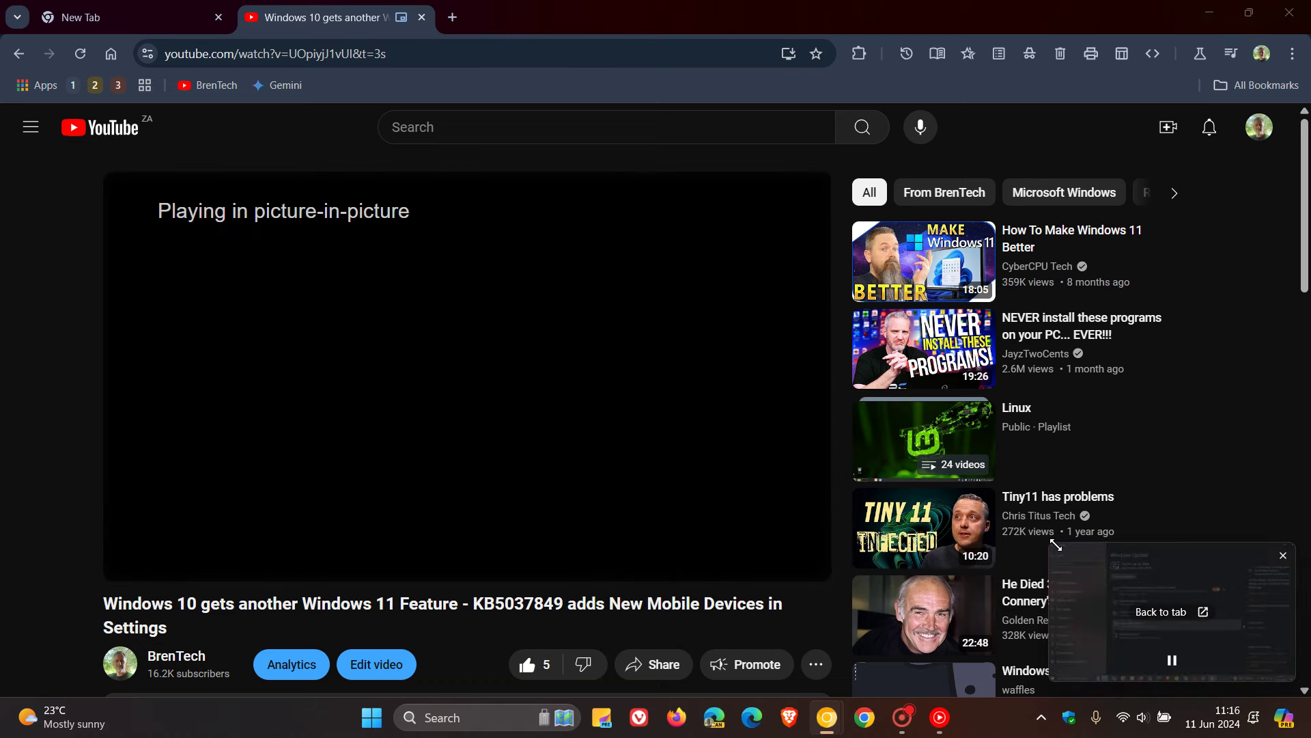
drag(1050, 543, 834, 422)
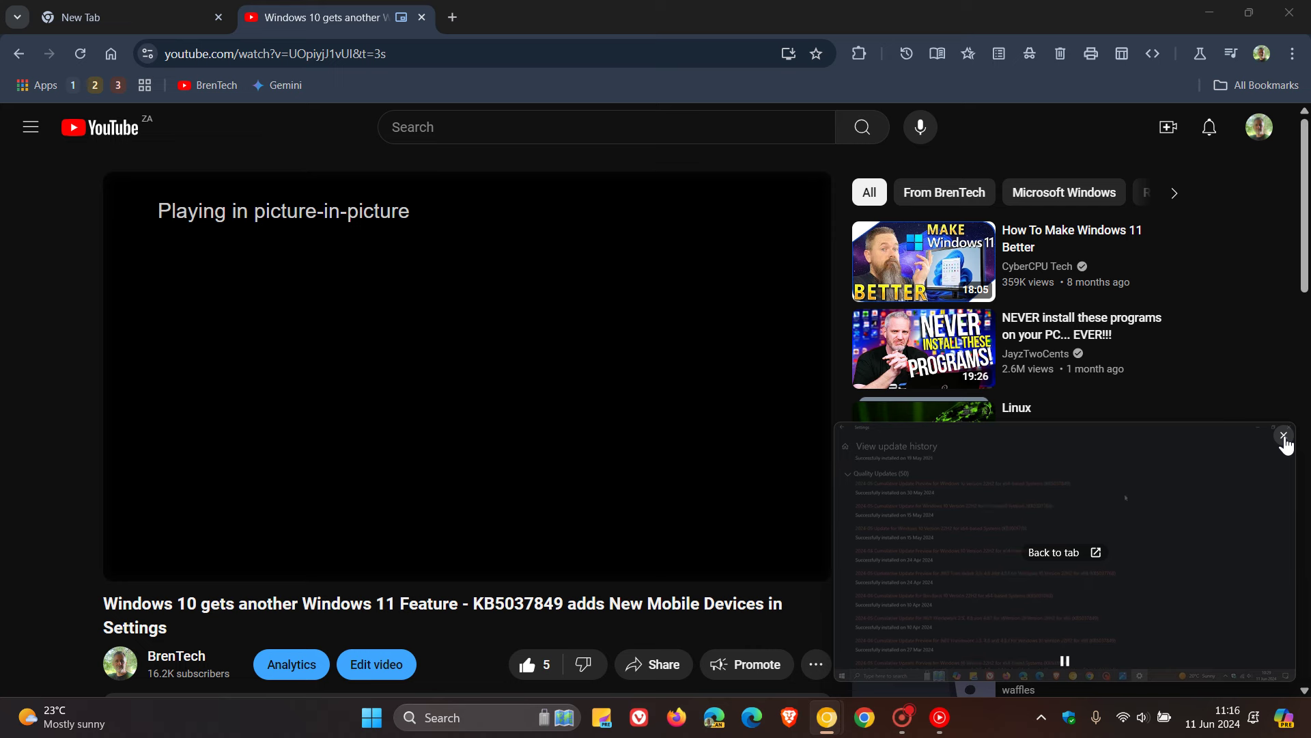
mouse_move(1284, 444)
click(1284, 437)
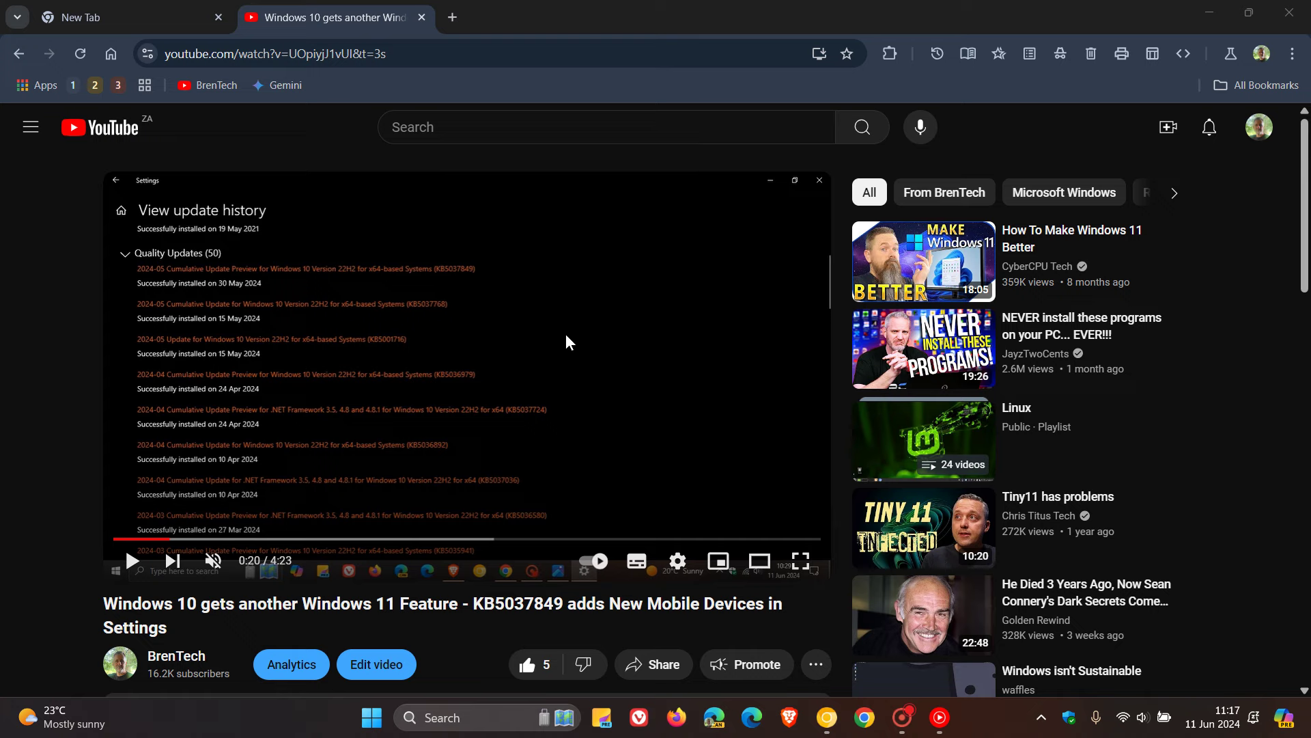
Switch back to the New Tab page tab.
click(145, 15)
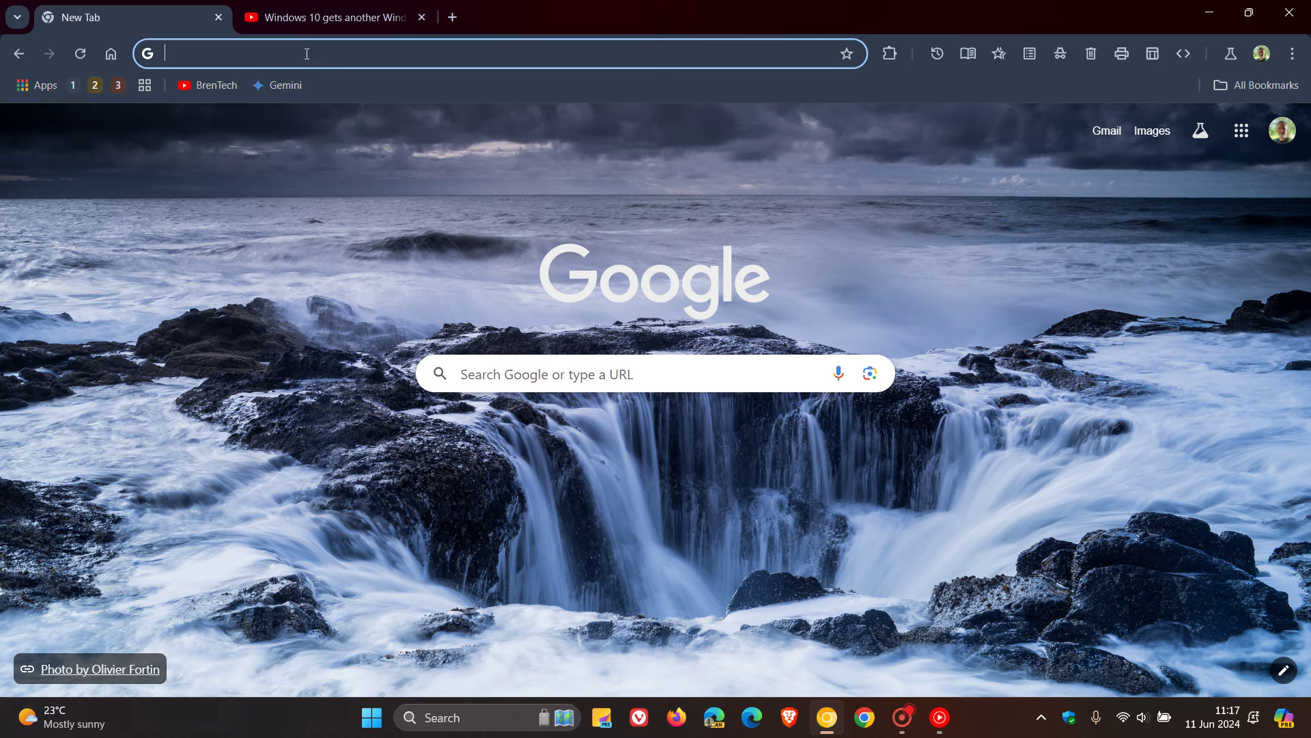
Open chrome://flags with the 'cf' shortcut and search the flags for 'picture'.
text(cf)
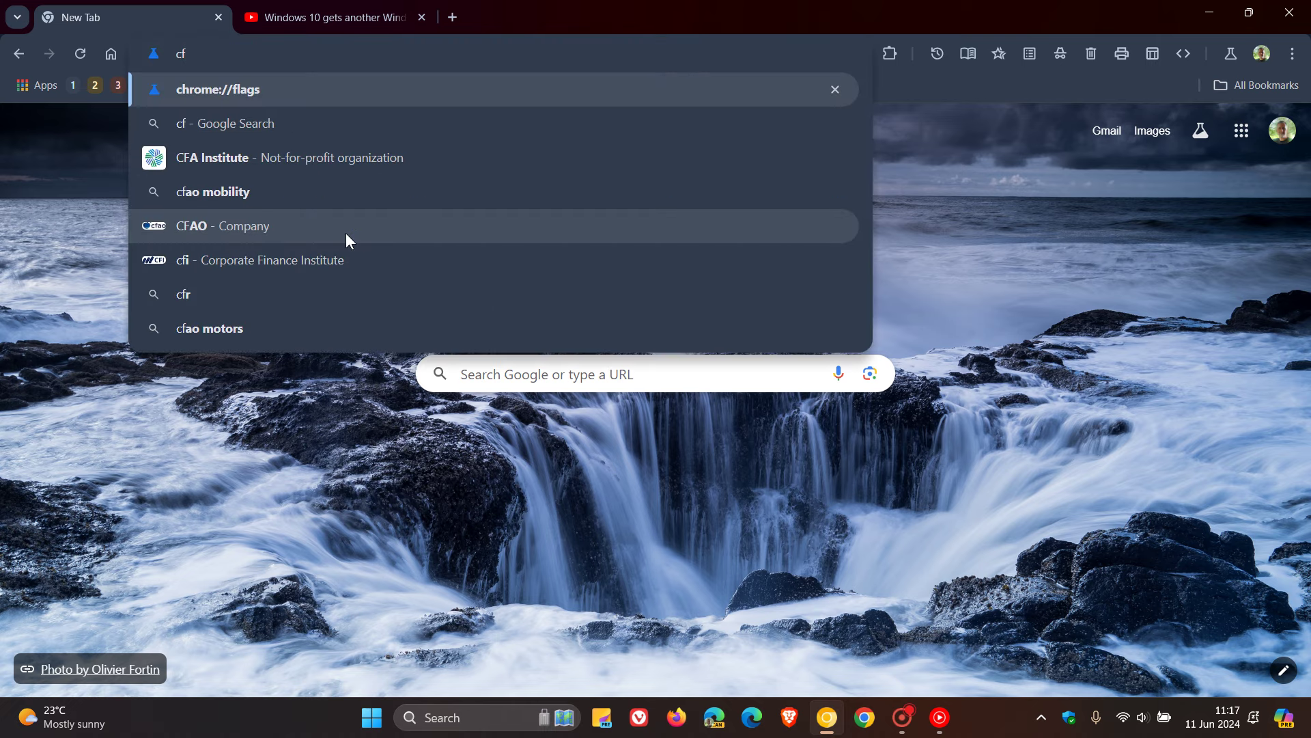
key(Return)
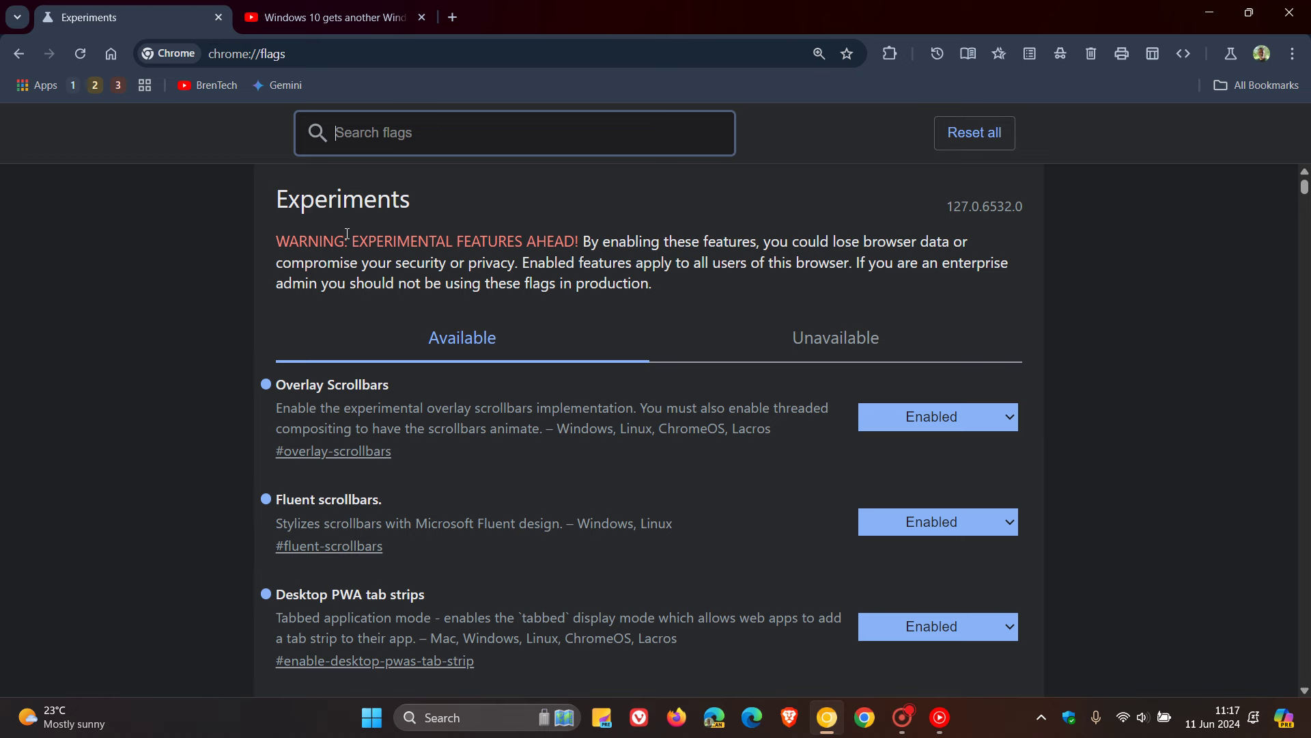
text(pi)
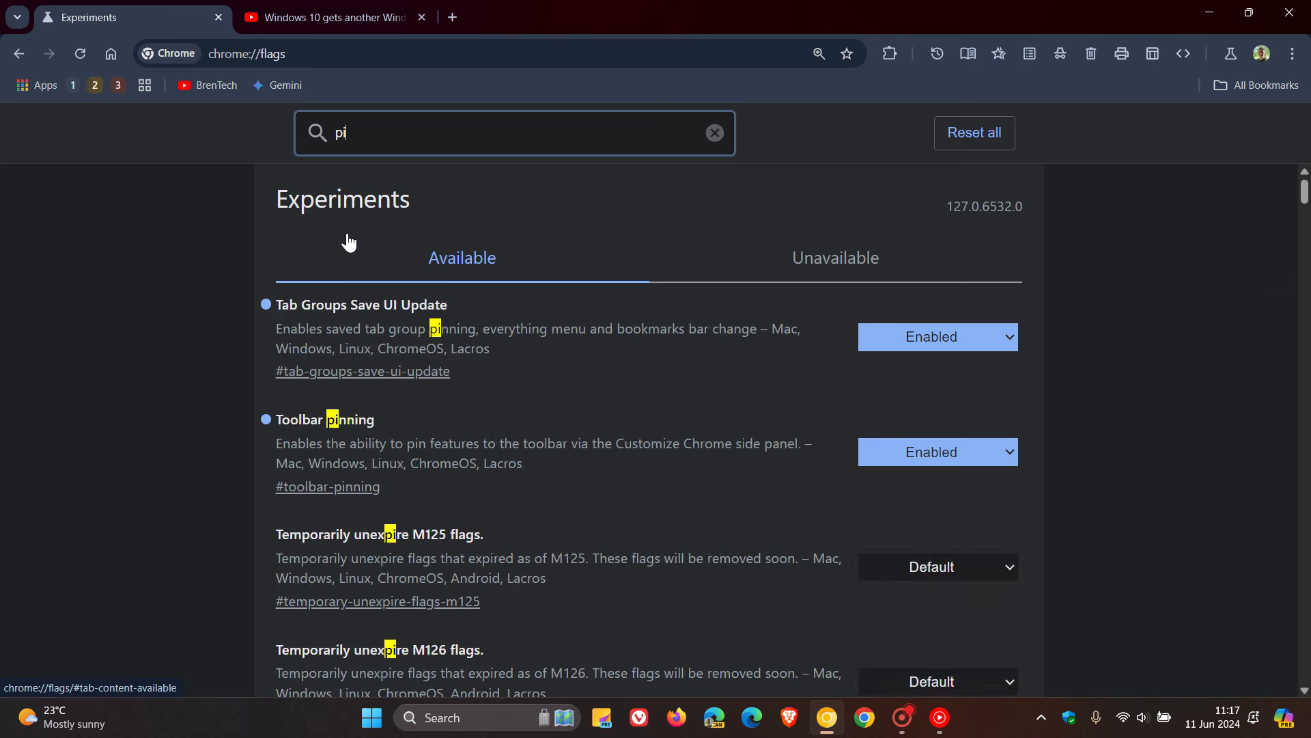
text(cture)
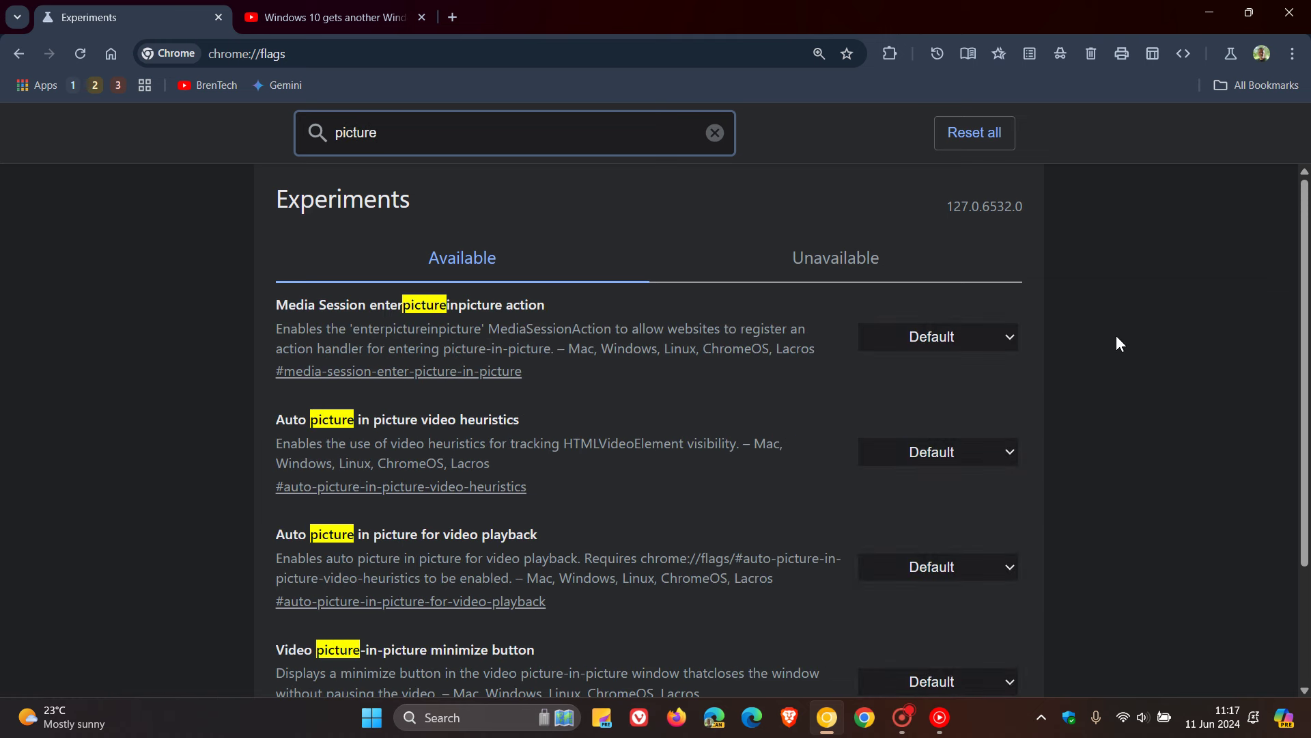
scroll(1123, 345, down, 3)
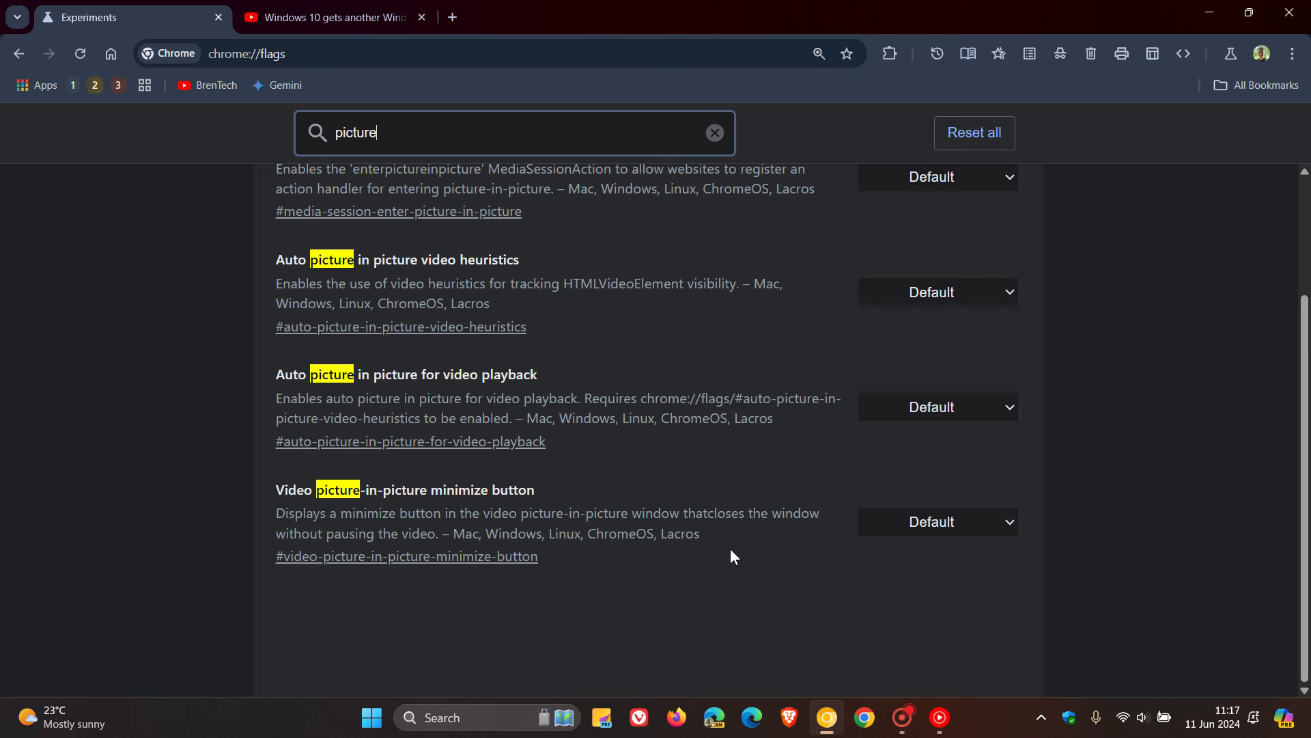
Set 'Video picture-in-picture minimize button' to Enabled and relaunch the browser.
click(910, 519)
click(912, 554)
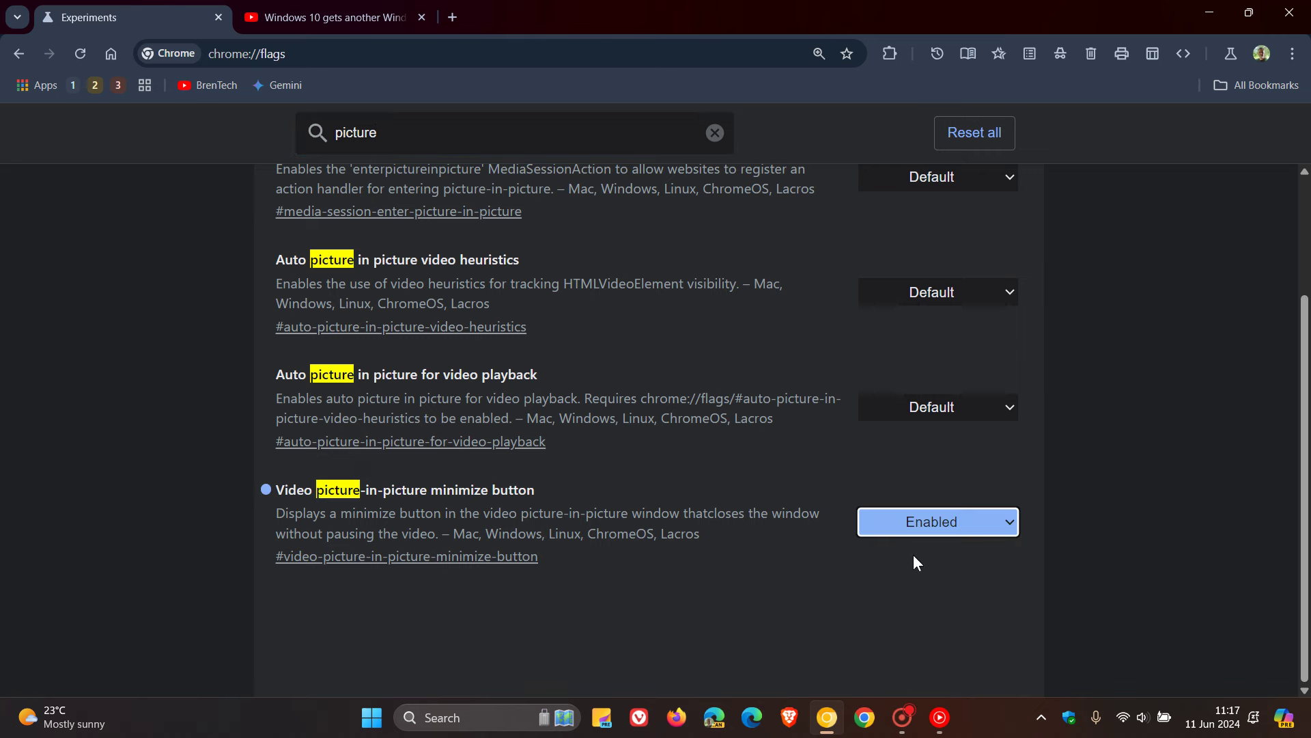
click(1202, 644)
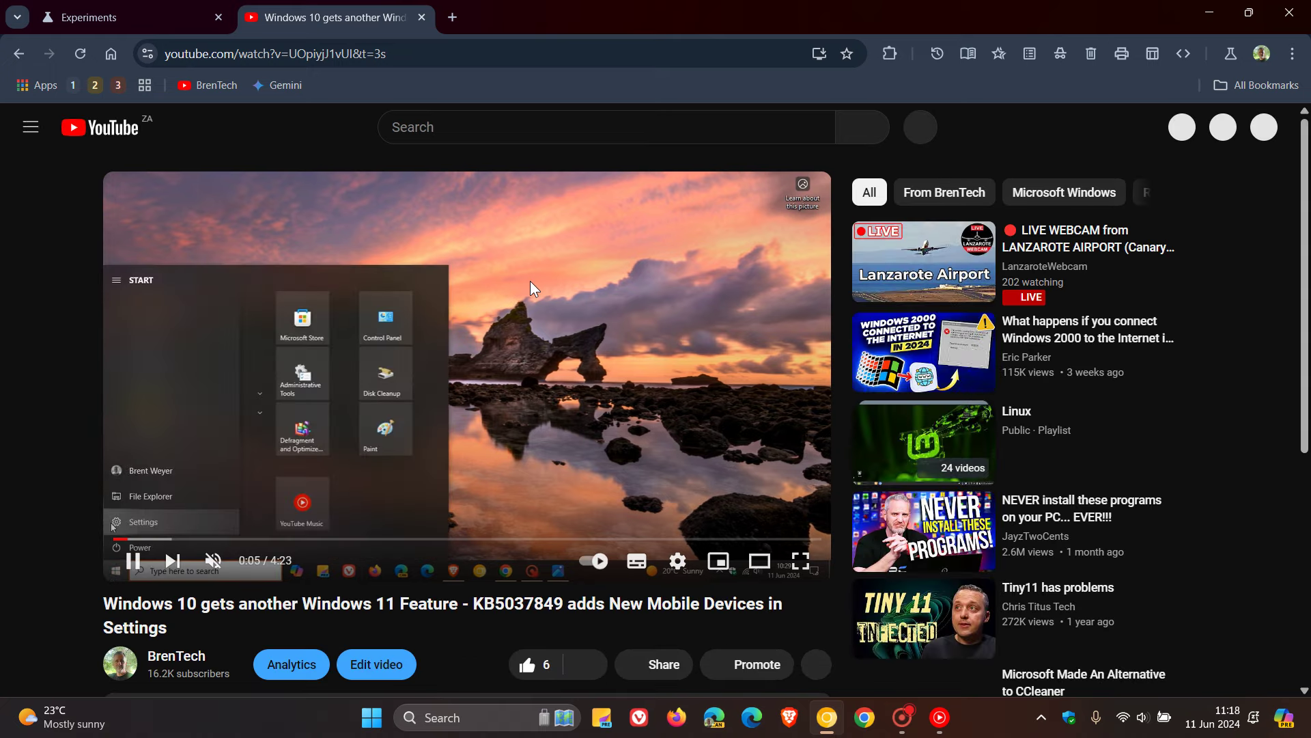
Pop the video into an enlarged picture-in-picture window and use its new Minimize button.
right_click(530, 281)
right_click(530, 281)
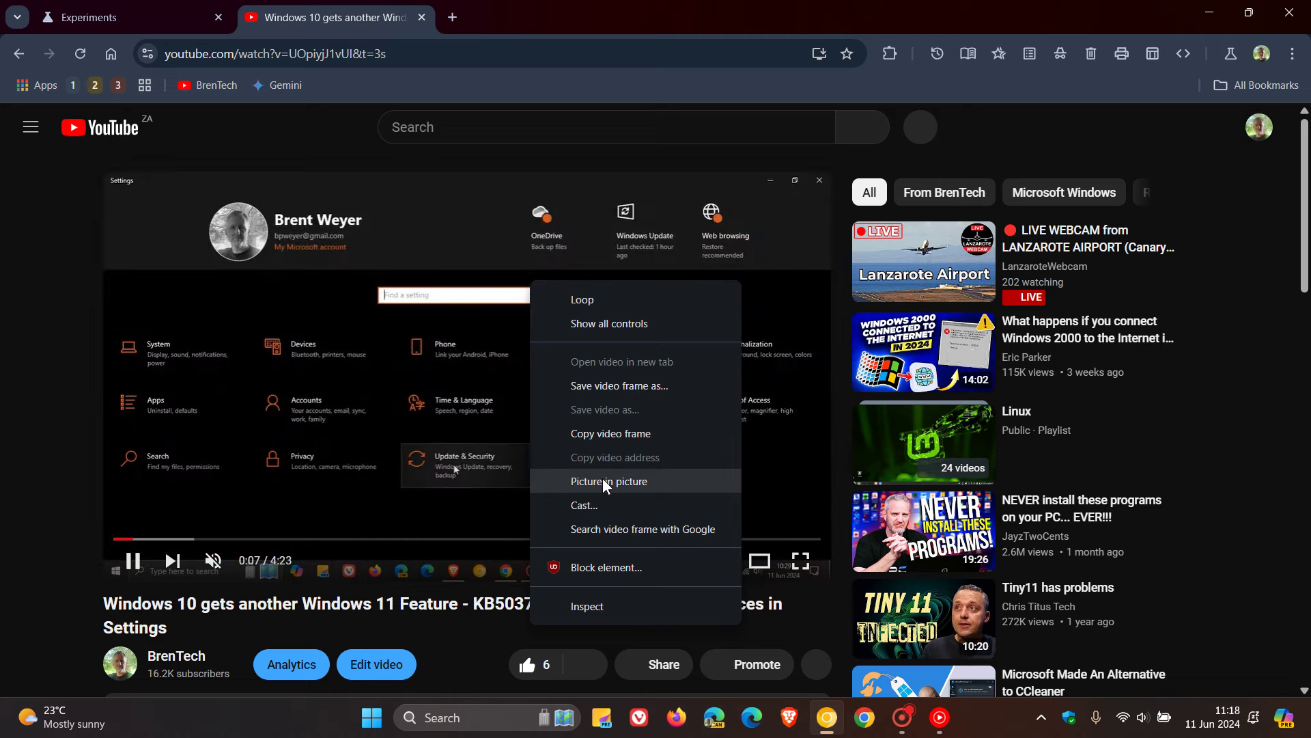
click(605, 481)
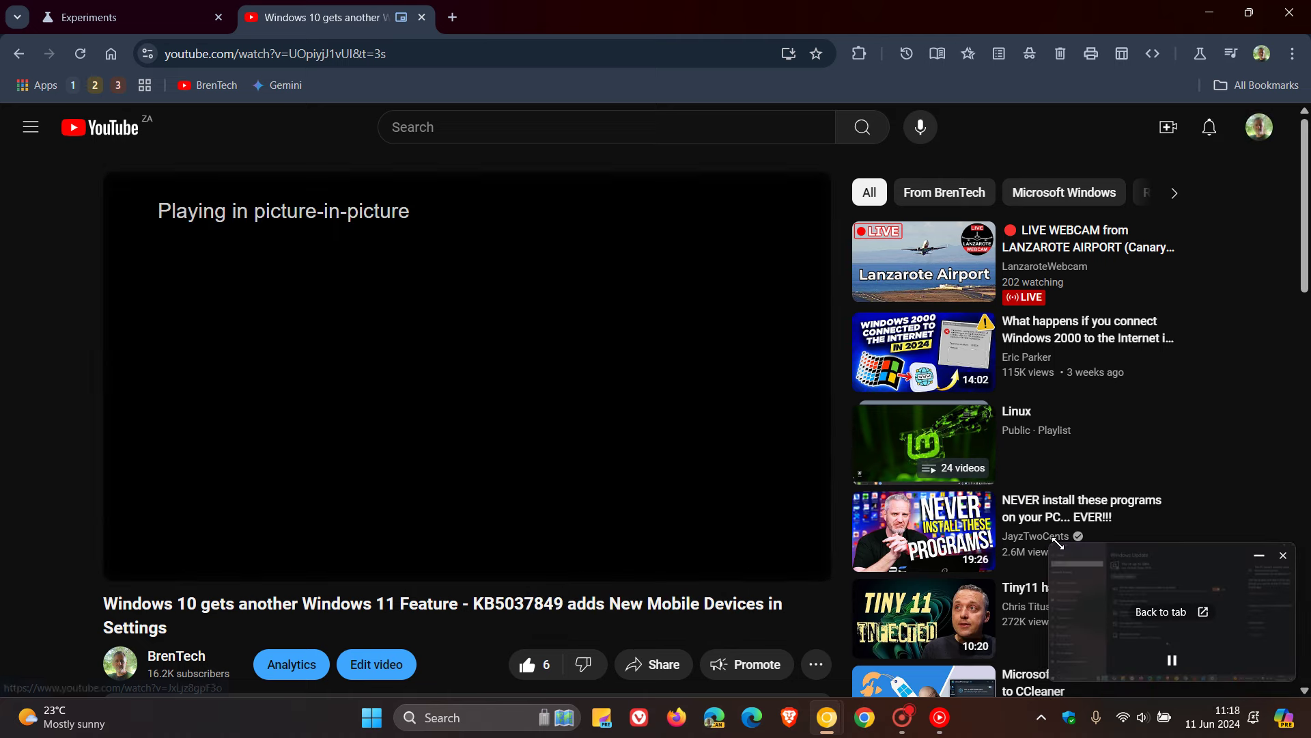
drag(1059, 543, 610, 296)
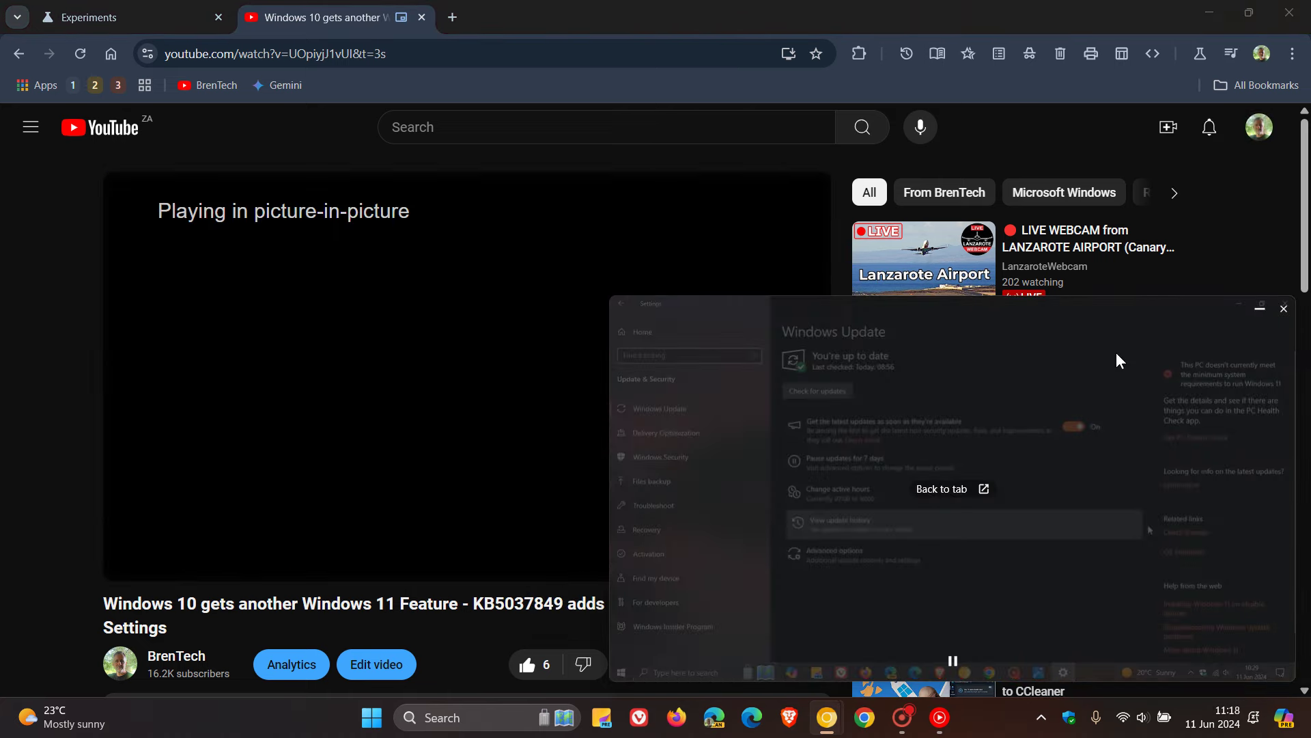
click(1261, 311)
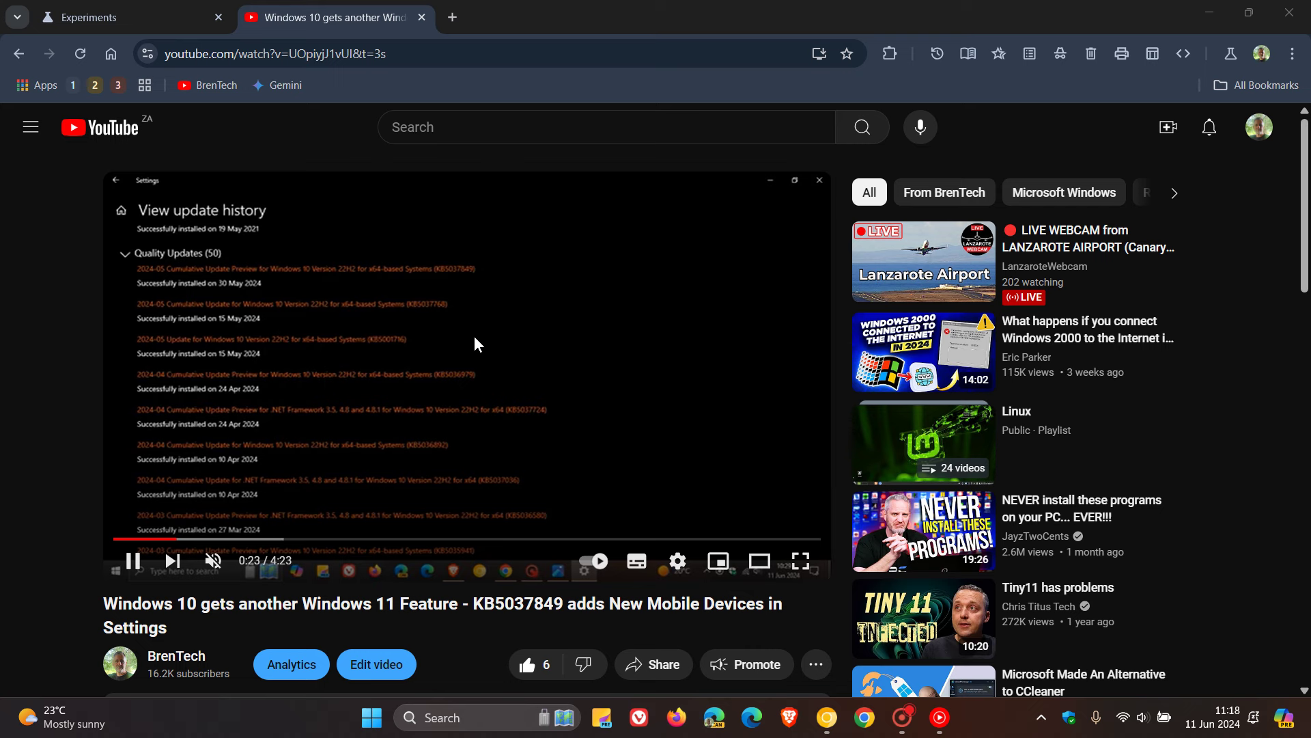
Open the video in picture-in-picture and close it with X, pausing playback.
right_click(494, 289)
right_click(495, 289)
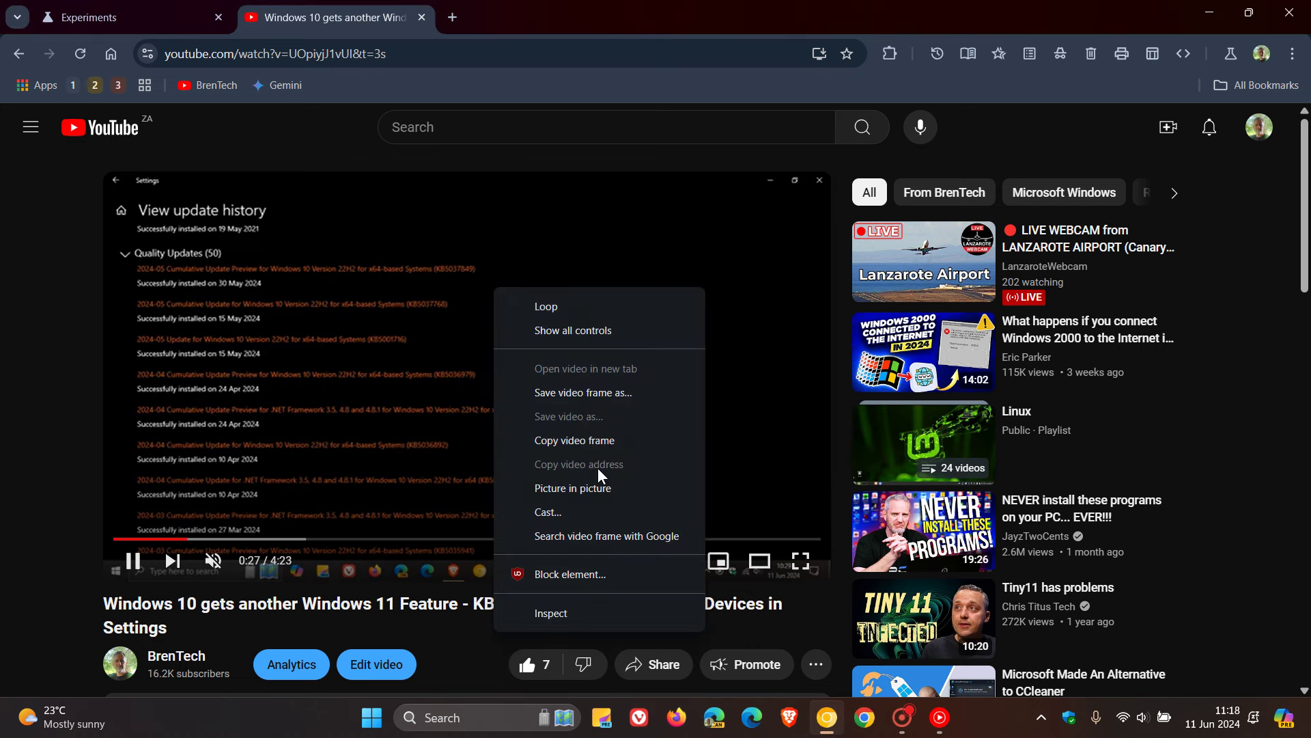
click(597, 487)
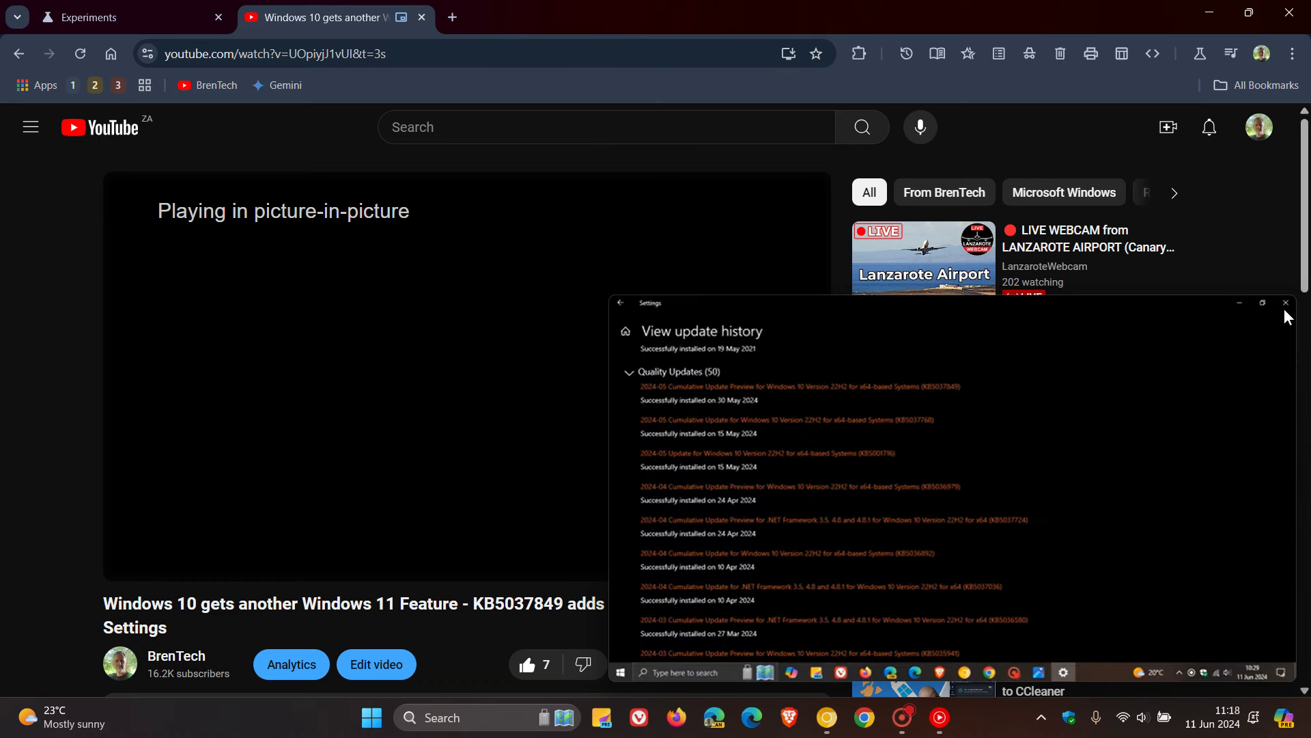
click(1286, 313)
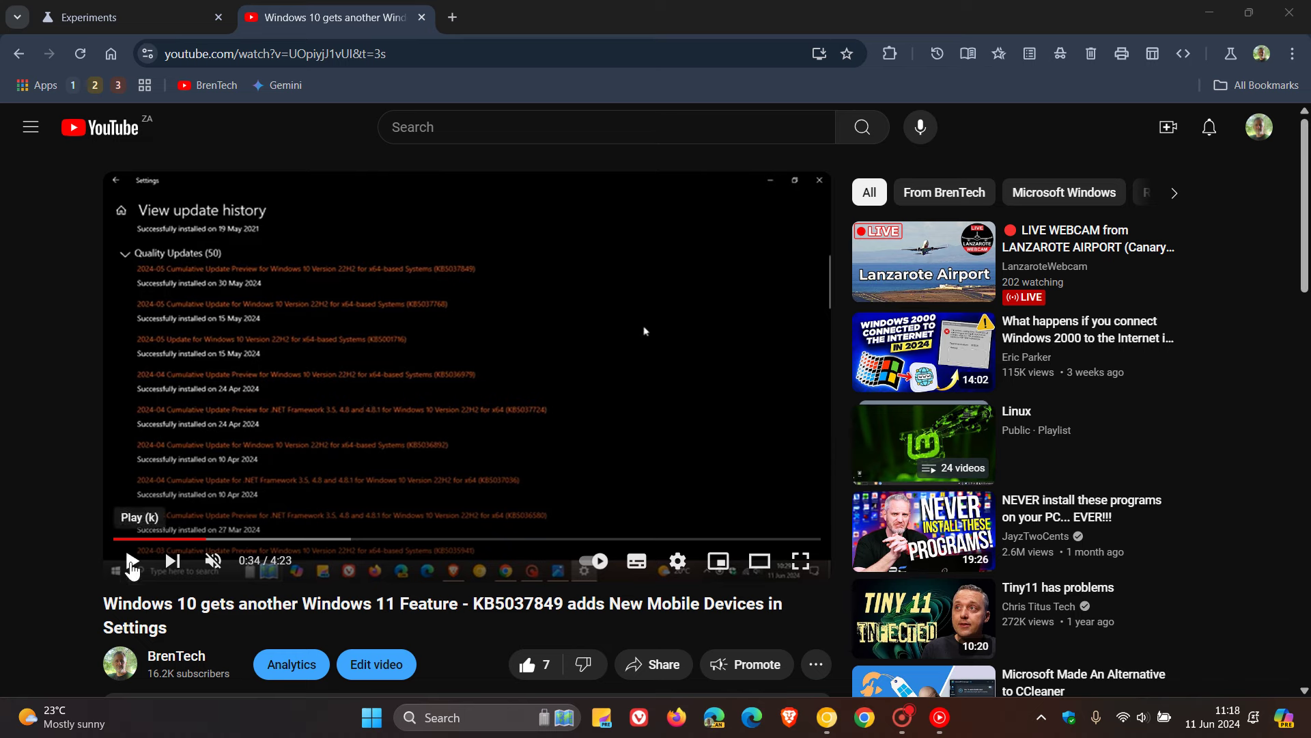
Resume the video, reopen picture-in-picture, and minimize it so playback continues in the page.
click(133, 566)
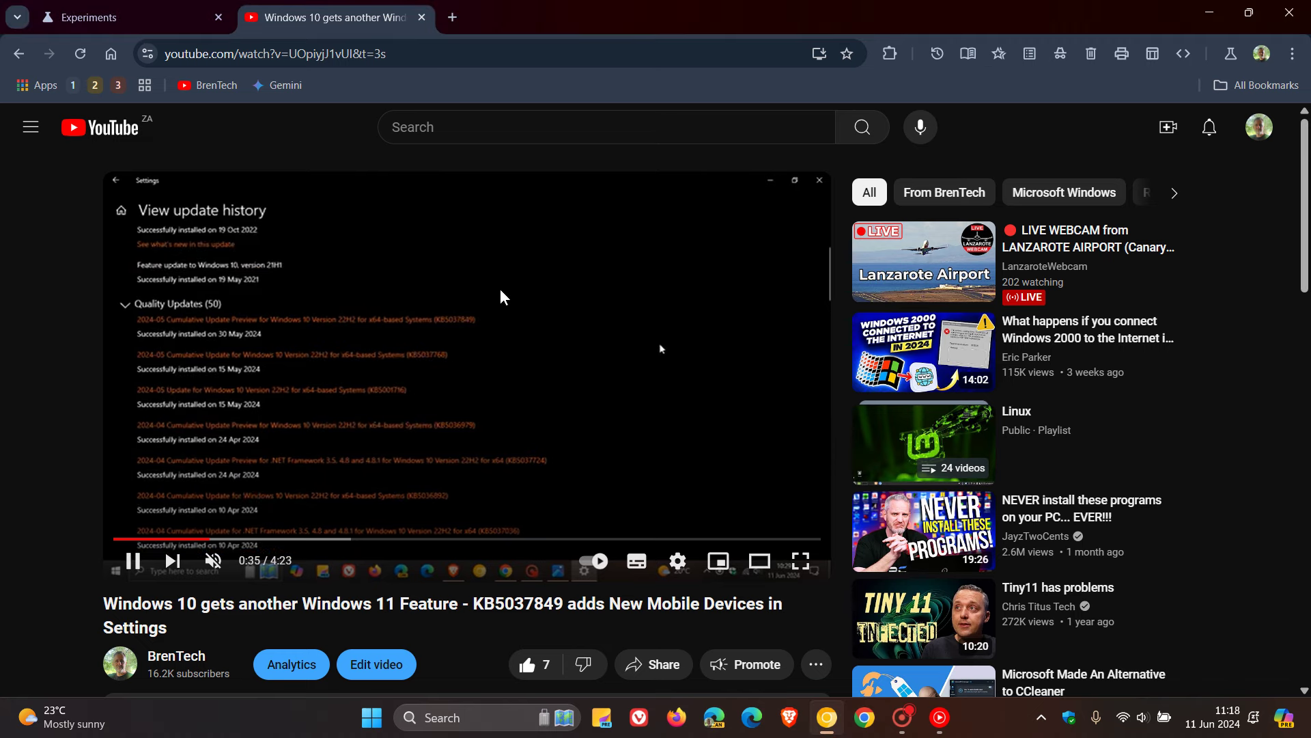
right_click(500, 288)
right_click(500, 288)
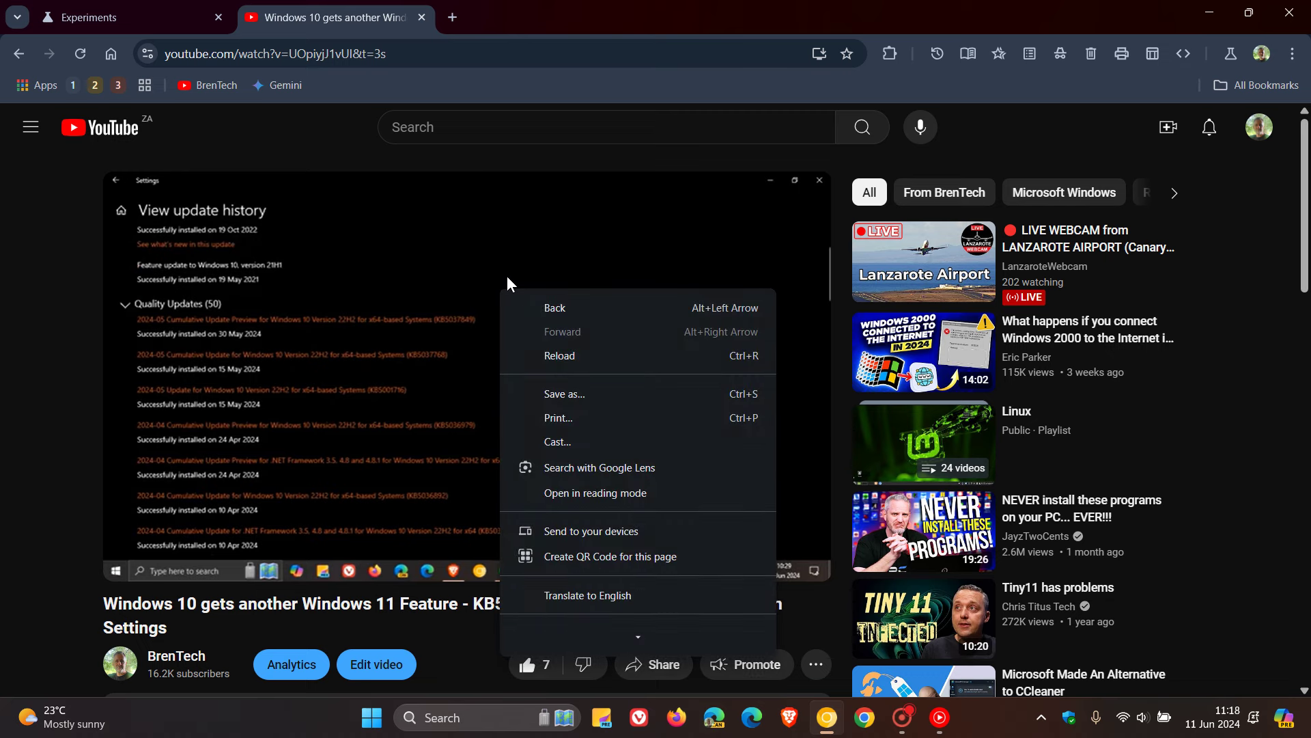
right_click(506, 274)
click(604, 482)
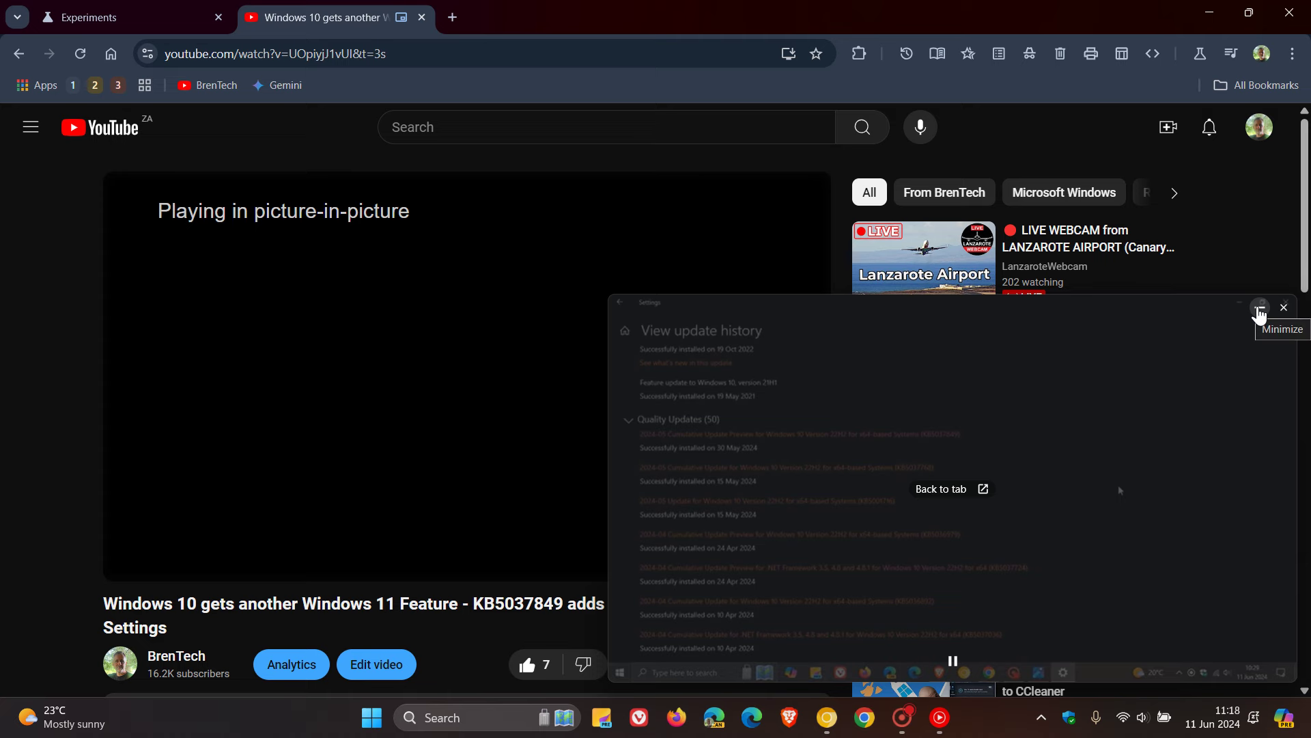
click(1260, 311)
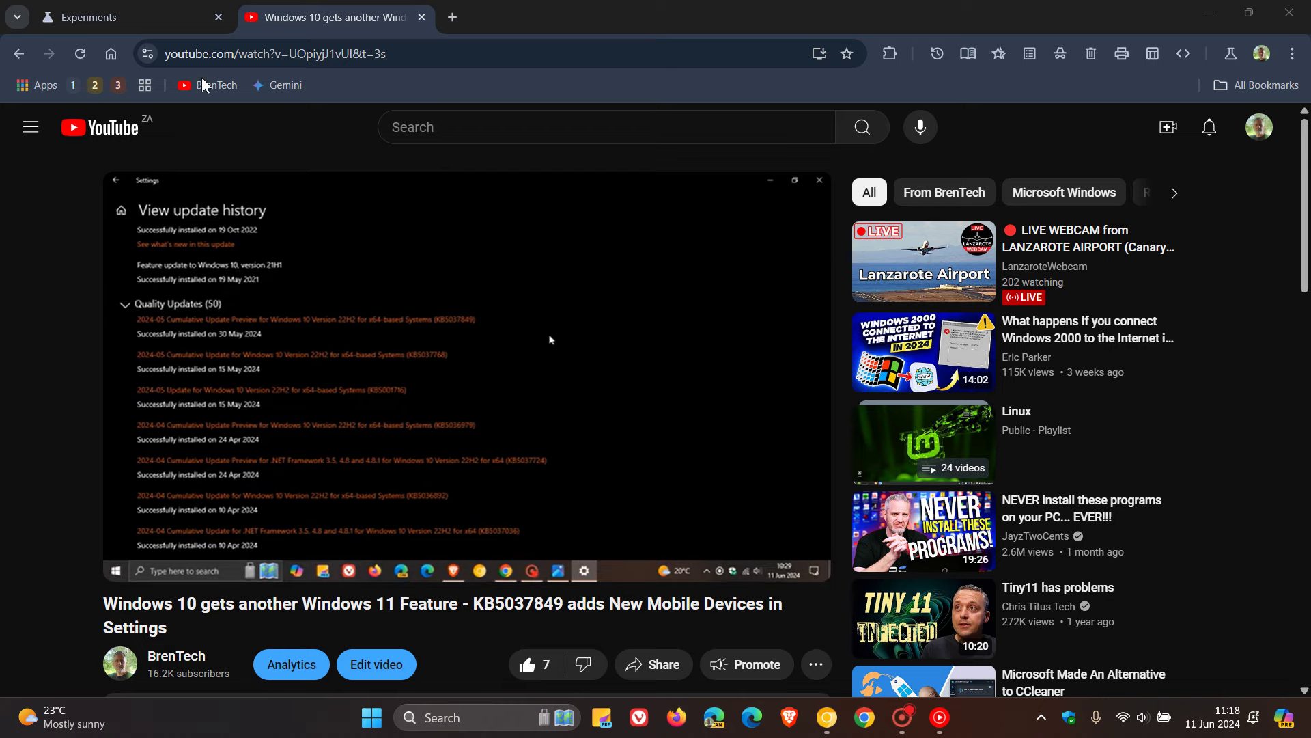
Replace the Experiments flags page in the first tab with the New Tab page via Home.
click(165, 19)
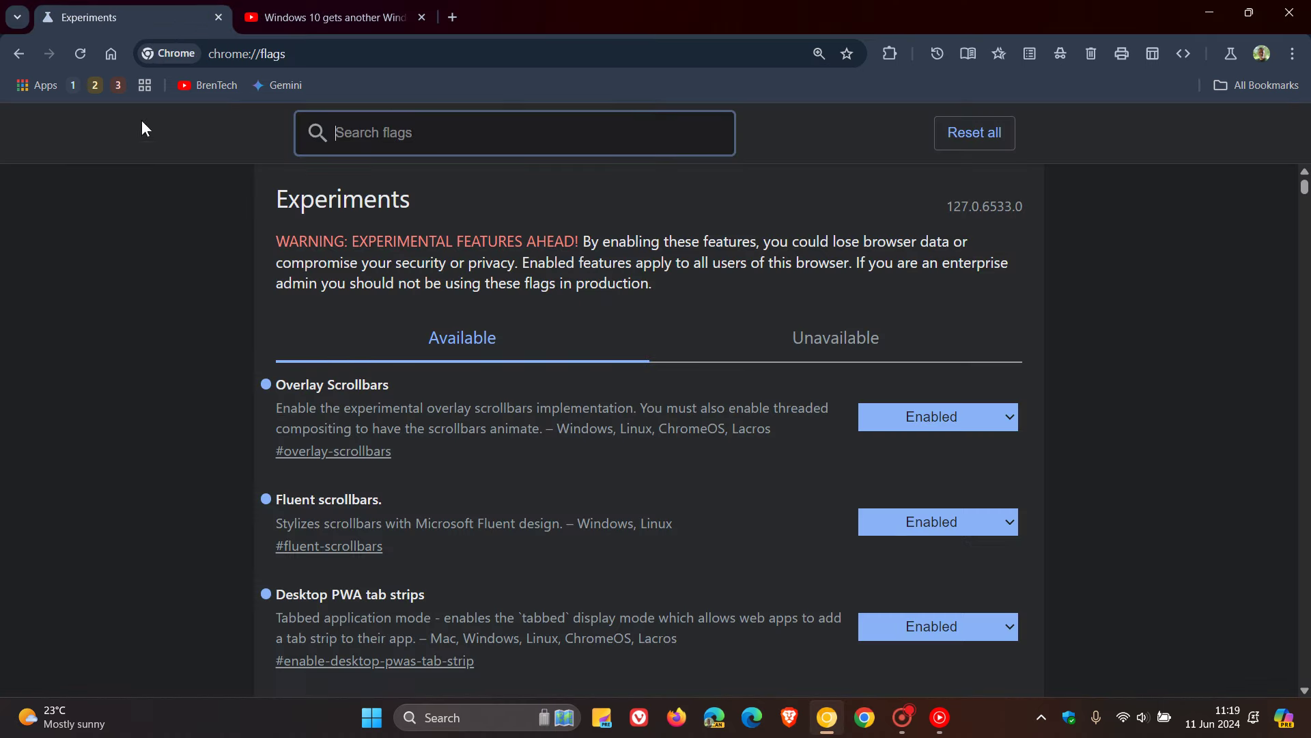
click(116, 55)
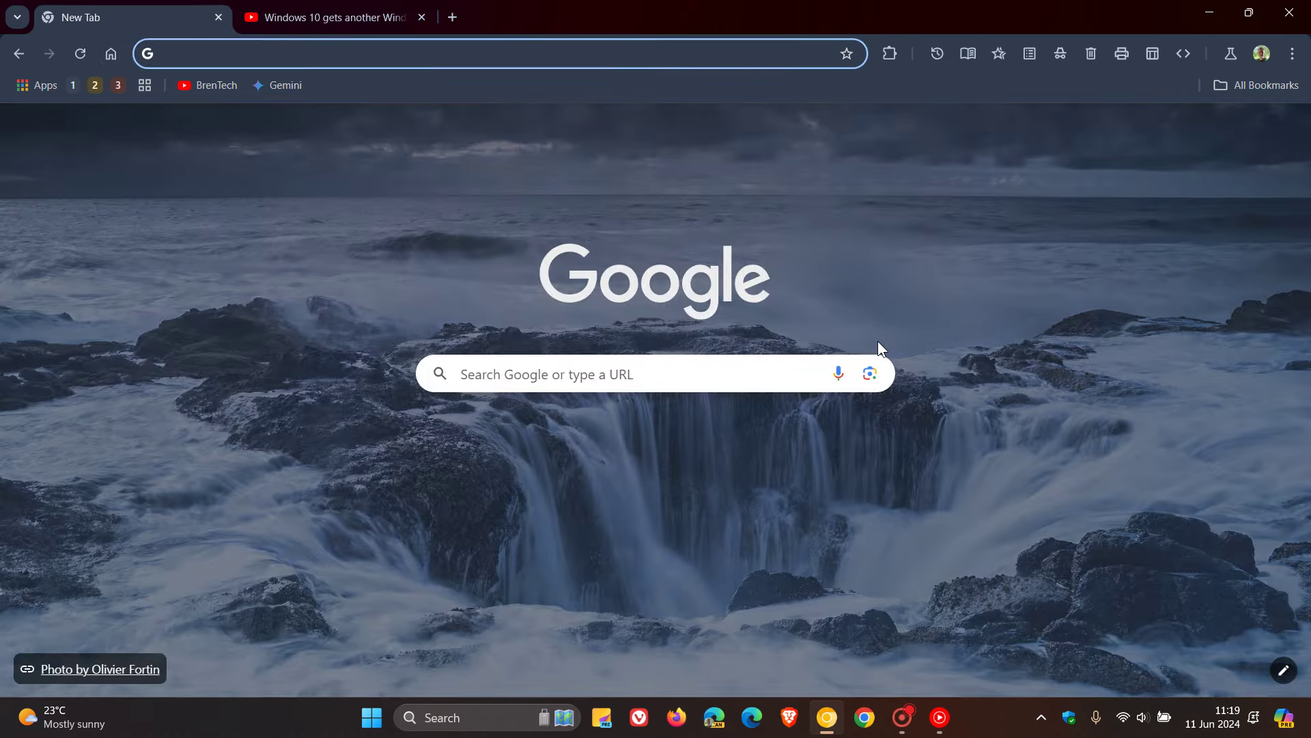